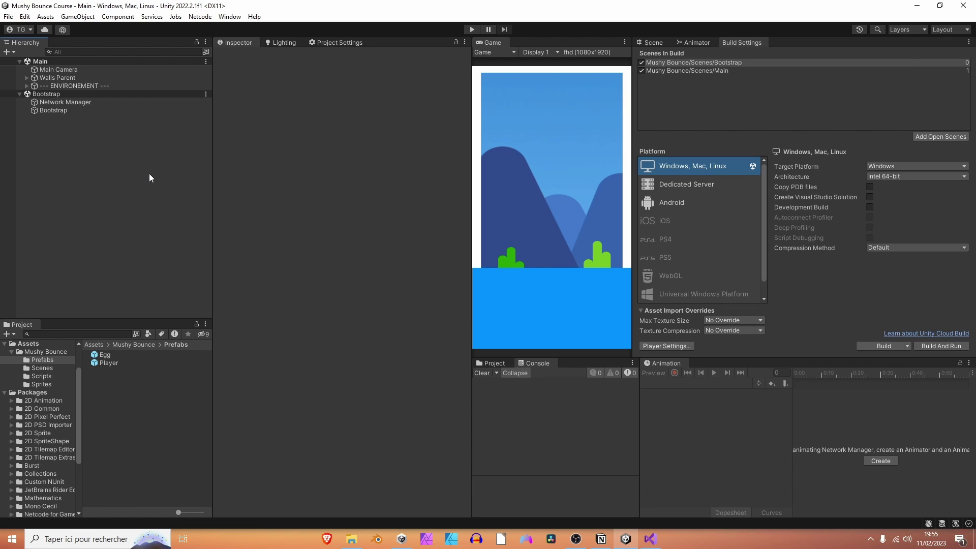
Select the Player prefab in the Prefabs folder to view its Transform, Player Controller and Circle Collider 2D
{"action": "left_click", "coordinate": [156, 364]}
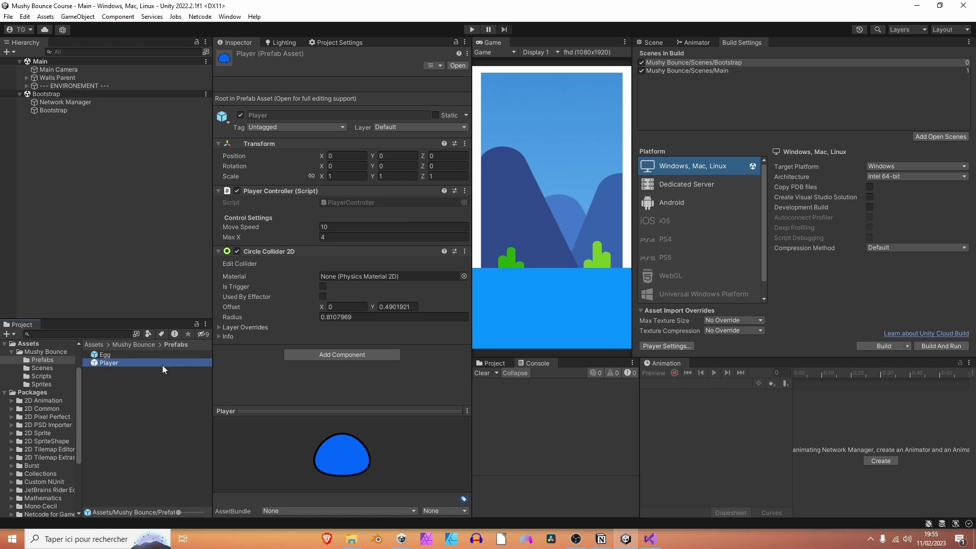
Open the Player prefab in Prefab Mode and collapse its child objects in the hierarchy
{"action": "double_click", "coordinate": [163, 364]}
{"action": "left_click", "coordinate": [51, 75]}
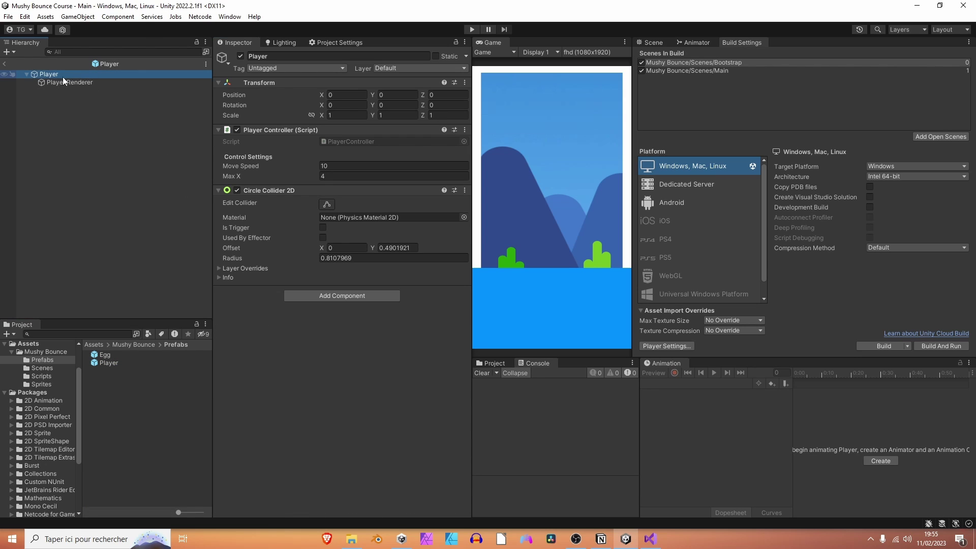
{"action": "left_click", "coordinate": [27, 74]}
{"action": "left_click", "coordinate": [295, 361]}
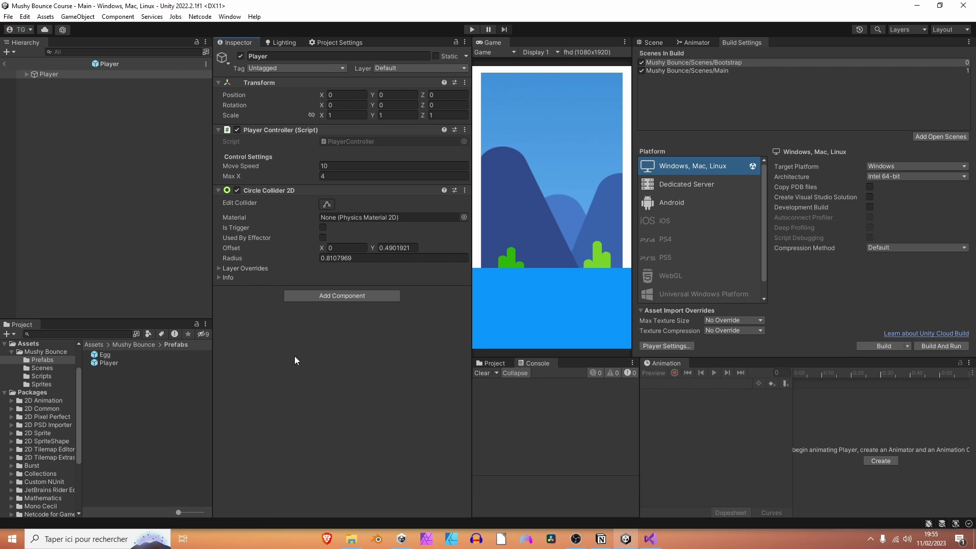
Add a Network Object component to the Player by searching 'net' in Add Component
{"action": "left_click", "coordinate": [326, 294]}
{"action": "type", "text": "neto"}
{"action": "key", "text": "BackSpace"}
{"action": "key", "text": "BackSpace"}
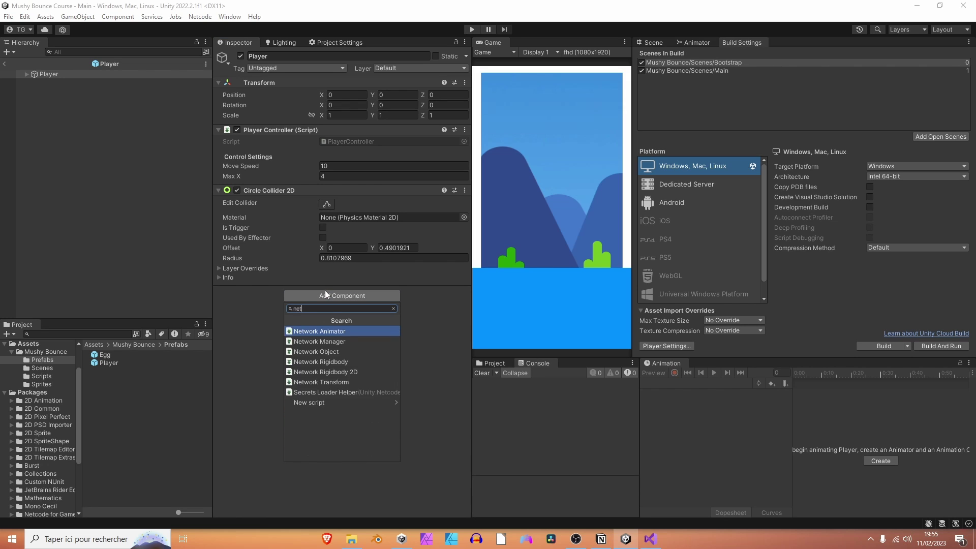
{"action": "type", "text": "t"}
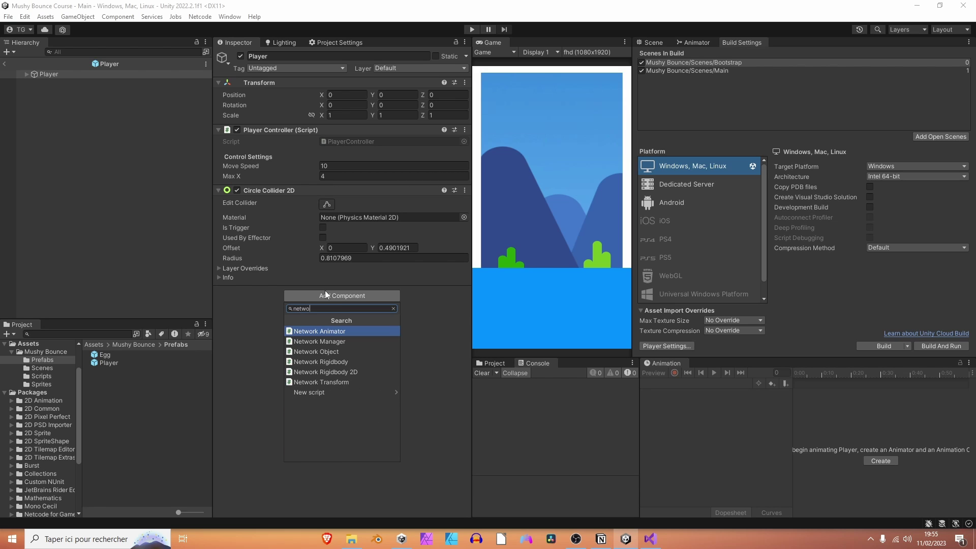
{"action": "key", "text": "Down"}
{"action": "key", "text": "Down"}
{"action": "key", "text": "Return"}
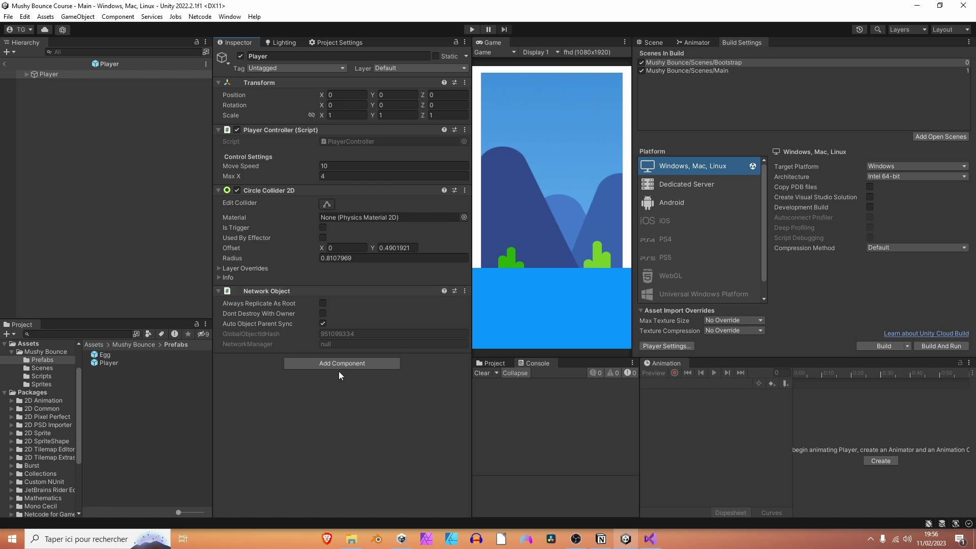
Add a Network Transform to the Player and stop syncing scale Y/Z and rotation X/Y/Z
{"action": "left_click", "coordinate": [349, 363]}
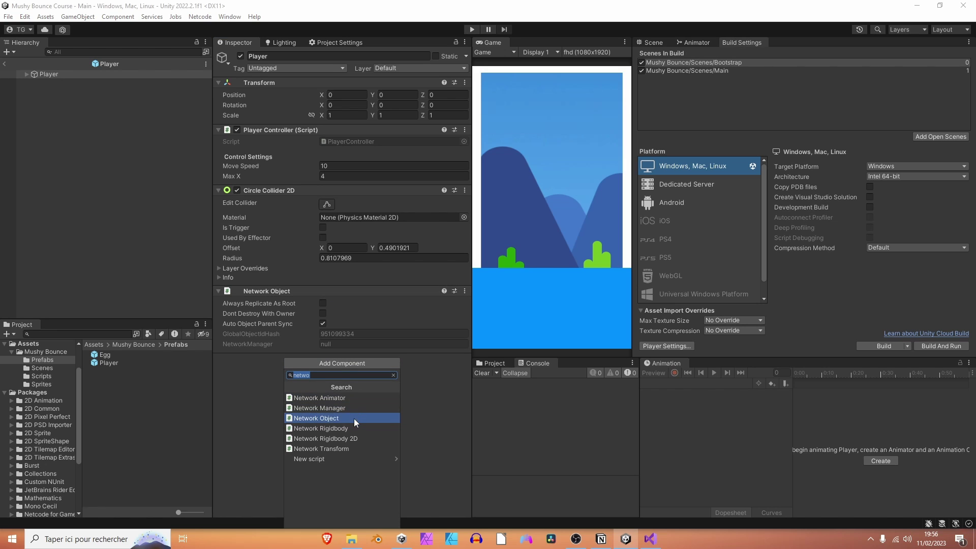
{"action": "left_click", "coordinate": [349, 447]}
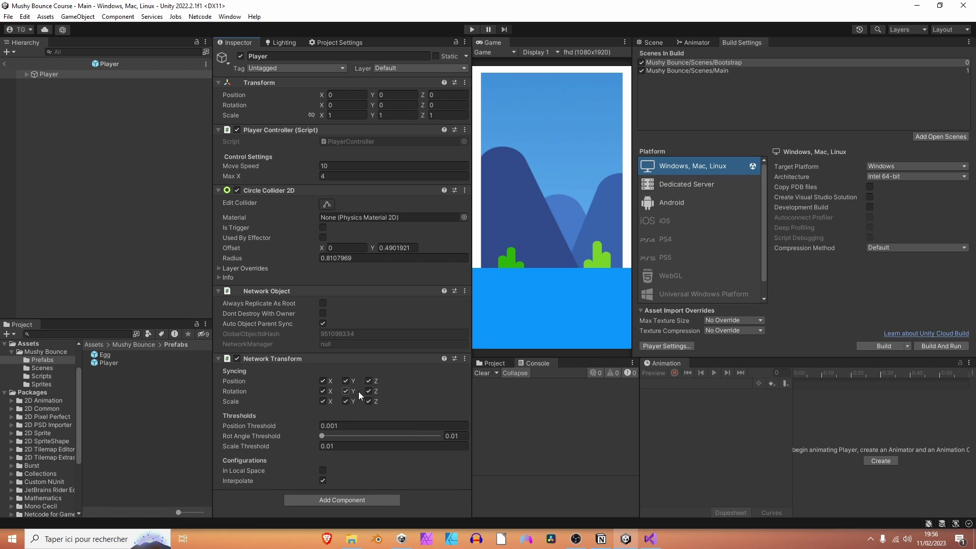
{"action": "left_click", "coordinate": [346, 401]}
{"action": "left_click", "coordinate": [369, 401]}
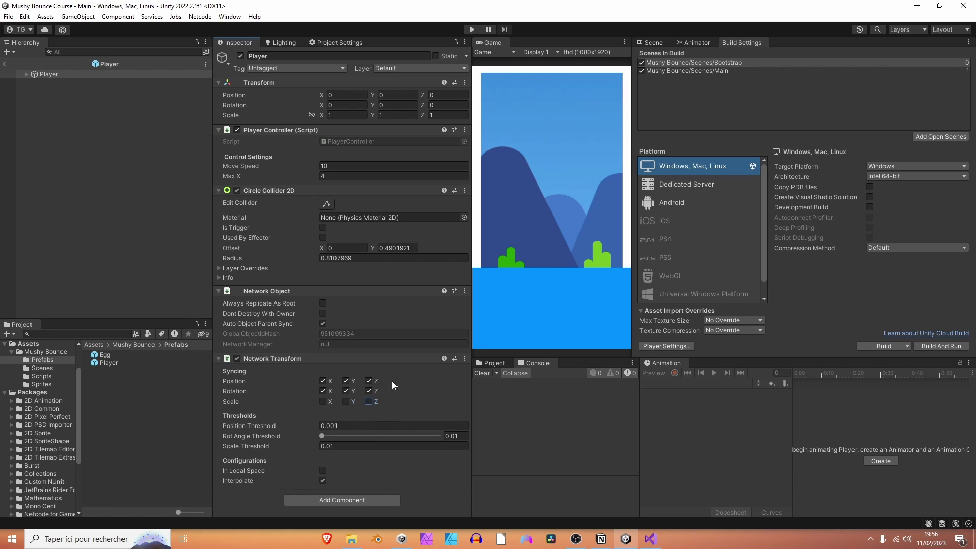
{"action": "left_click", "coordinate": [323, 391]}
{"action": "left_click", "coordinate": [345, 391]}
{"action": "left_click", "coordinate": [368, 391]}
Open the Egg prefab for editing and add a Network Object component to it
{"action": "left_click", "coordinate": [176, 354]}
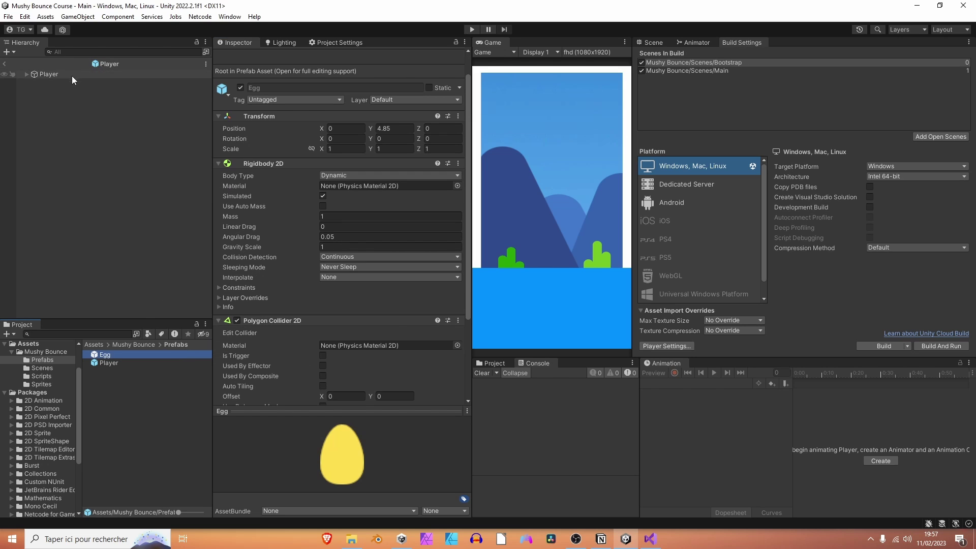
{"action": "double_click", "coordinate": [139, 354]}
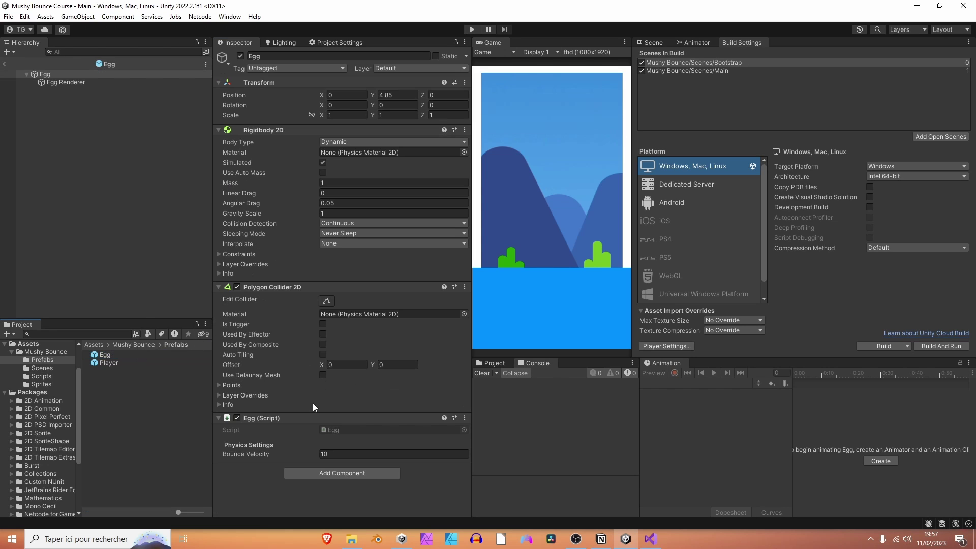
{"action": "left_click", "coordinate": [329, 472]}
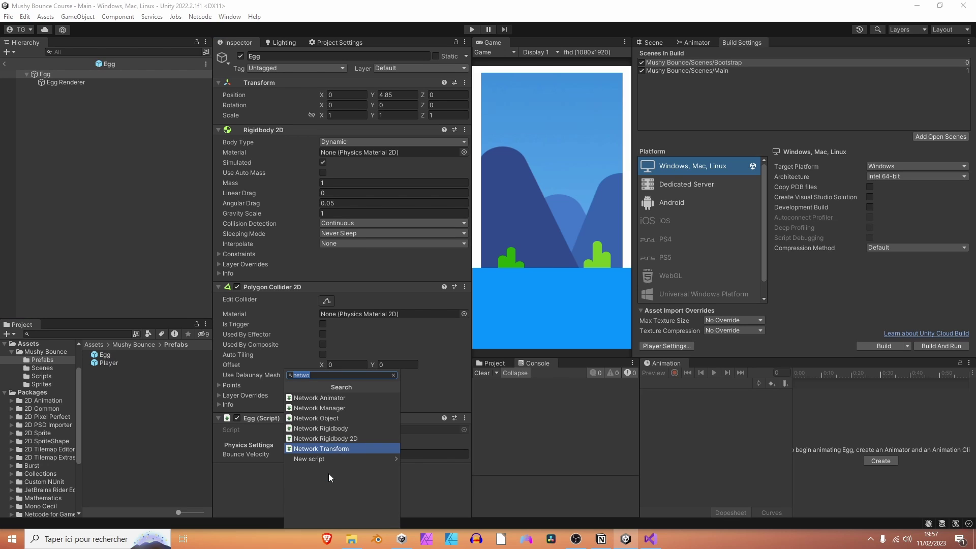
{"action": "key", "text": "Up"}
{"action": "key", "text": "Up"}
{"action": "key", "text": "Up"}
{"action": "key", "text": "Return"}
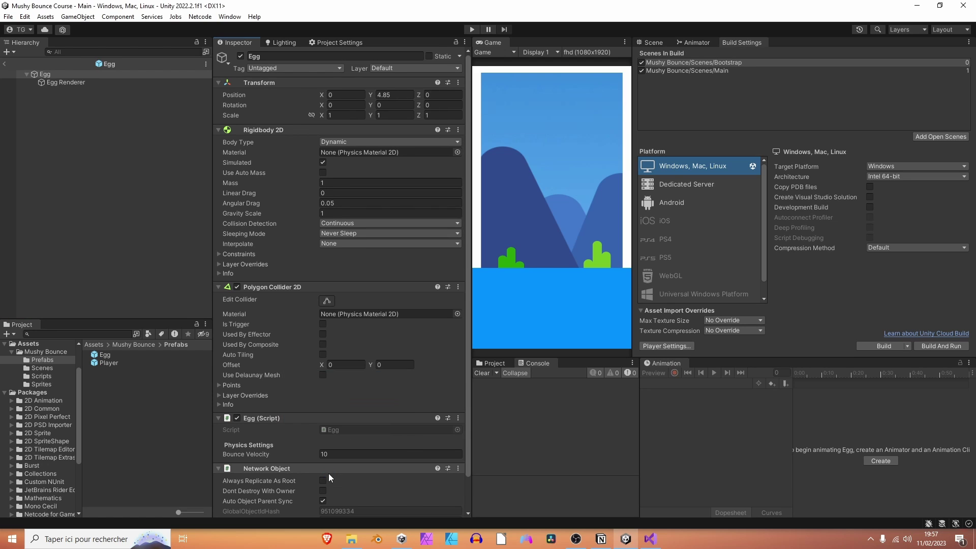
{"action": "scroll", "coordinate": [335, 470], "scroll_direction": "down", "scroll_amount": 2}
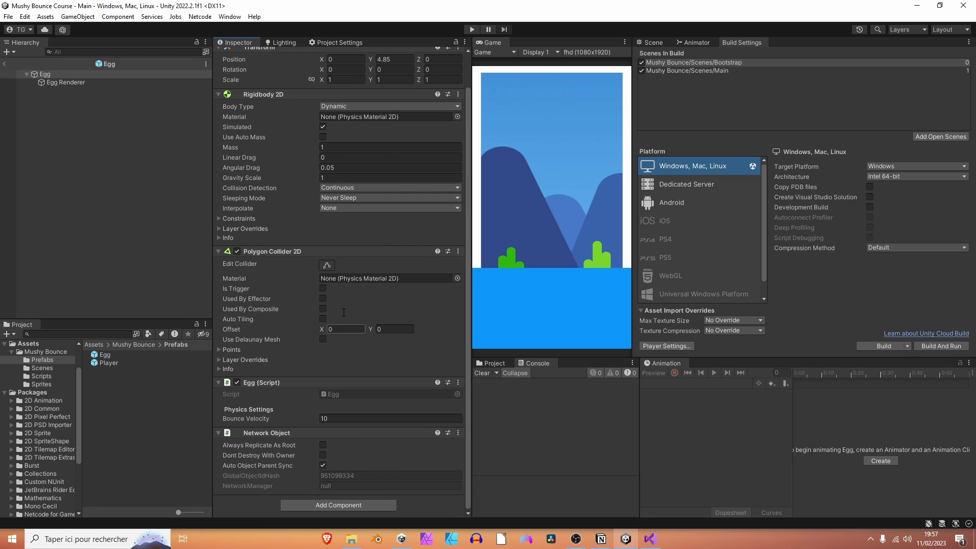
Search 'network' in Add Component and give the Egg a Network Transform
{"action": "left_click", "coordinate": [377, 503]}
{"action": "type", "text": "network"}
{"action": "left_click", "coordinate": [364, 439]}
{"action": "scroll", "coordinate": [364, 437], "scroll_direction": "down", "scroll_amount": 5}
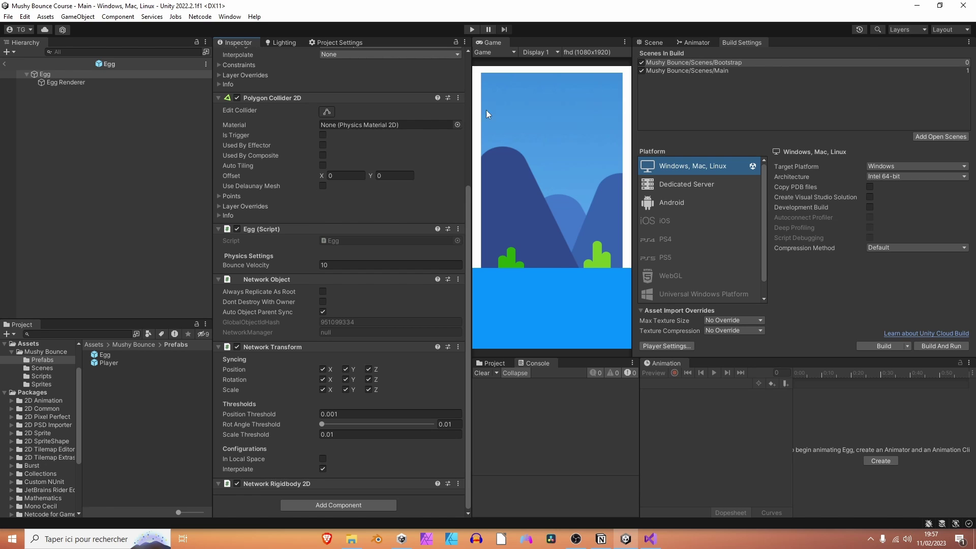
{"action": "scroll", "coordinate": [492, 109], "scroll_direction": "up", "scroll_amount": 1}
{"action": "scroll", "coordinate": [358, 162], "scroll_direction": "up", "scroll_amount": 8}
{"action": "left_click", "coordinate": [358, 142]}
{"action": "left_click", "coordinate": [346, 161]}
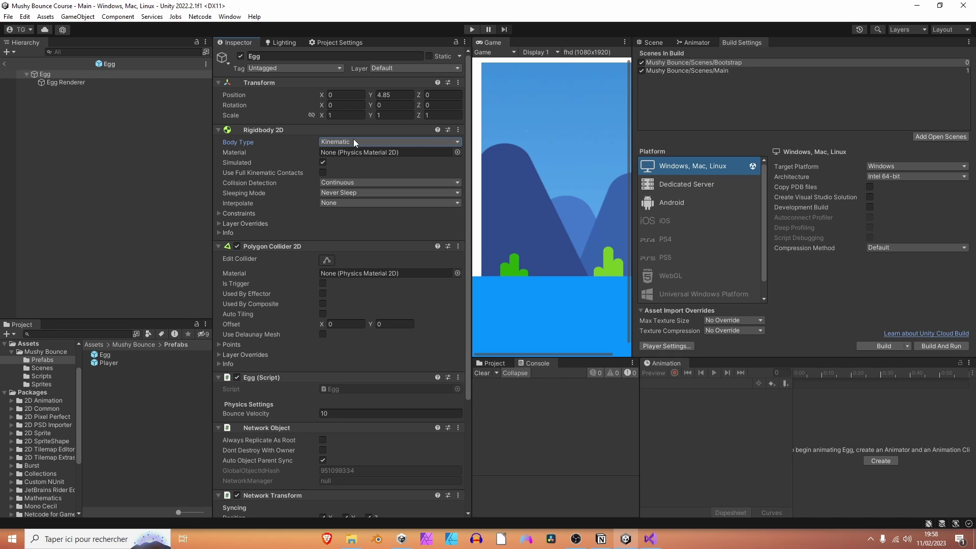
{"action": "scroll", "coordinate": [542, 216], "scroll_direction": "down", "scroll_amount": 1}
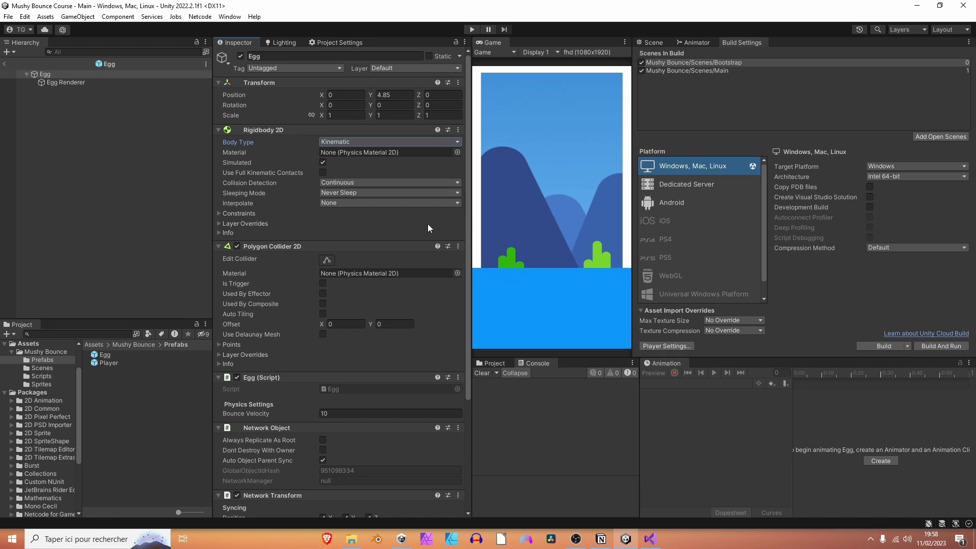
{"action": "left_click", "coordinate": [356, 142]}
{"action": "left_click", "coordinate": [355, 149]}
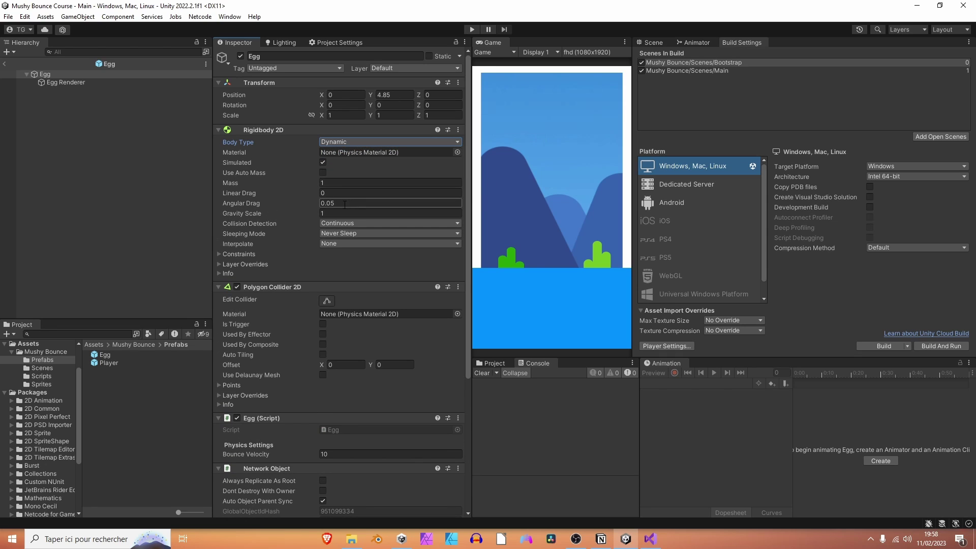
{"action": "left_click", "coordinate": [356, 142]}
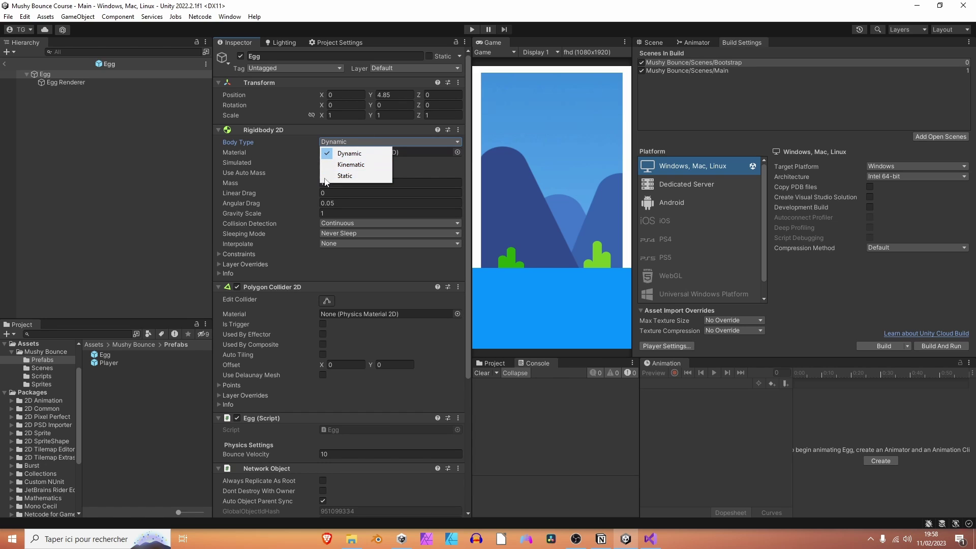
{"action": "left_click", "coordinate": [326, 145]}
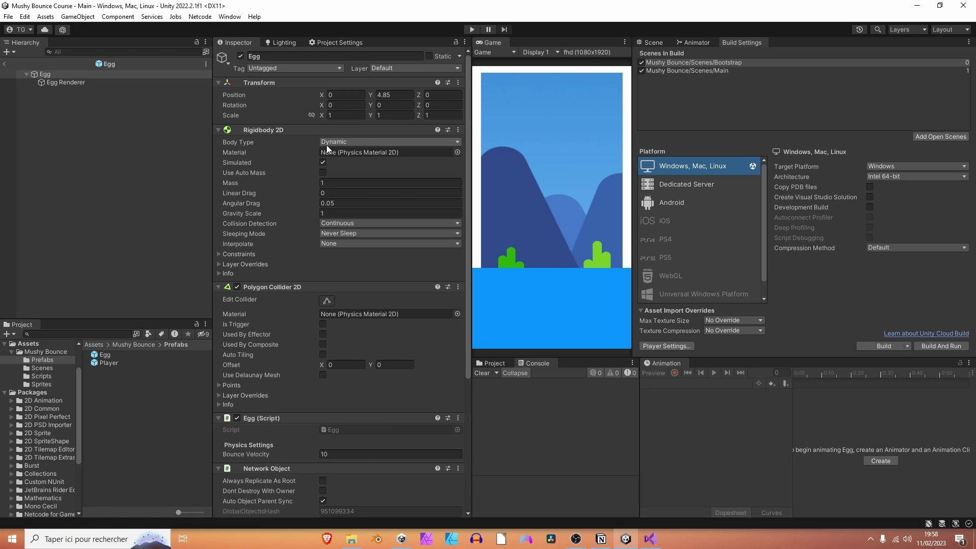
In the Egg's Network Transform, untick syncing for scale X/Y, rotation X/Y/Z and position Z
{"action": "scroll", "coordinate": [363, 226], "scroll_direction": "down", "scroll_amount": 5}
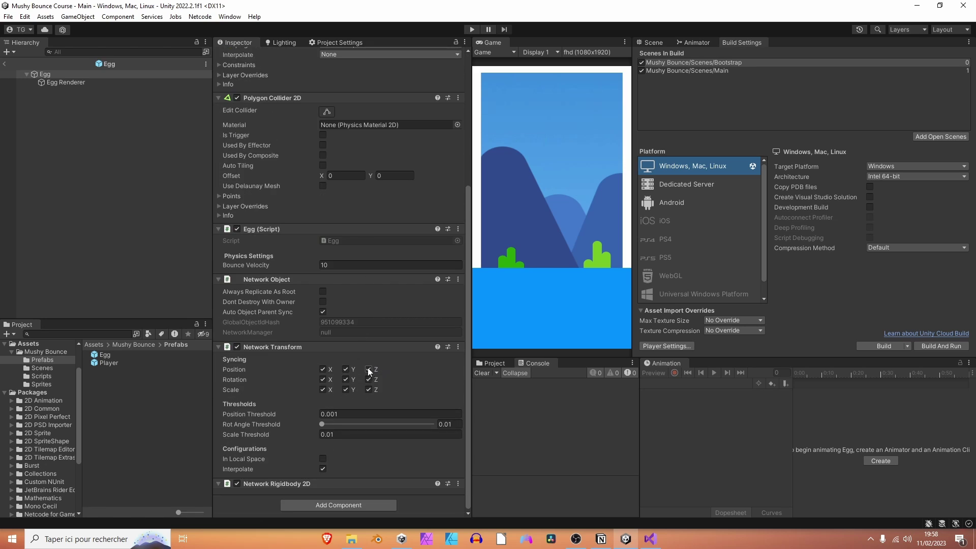
{"action": "left_click", "coordinate": [327, 392]}
{"action": "left_click", "coordinate": [346, 390]}
{"action": "left_click", "coordinate": [324, 380]}
{"action": "left_click", "coordinate": [346, 380]}
{"action": "left_click", "coordinate": [369, 379]}
{"action": "left_click", "coordinate": [369, 369]}
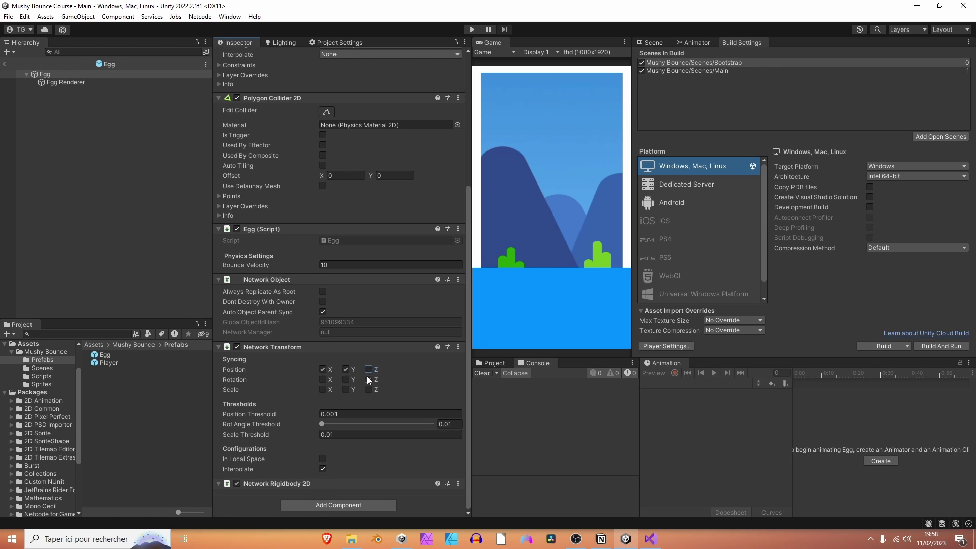